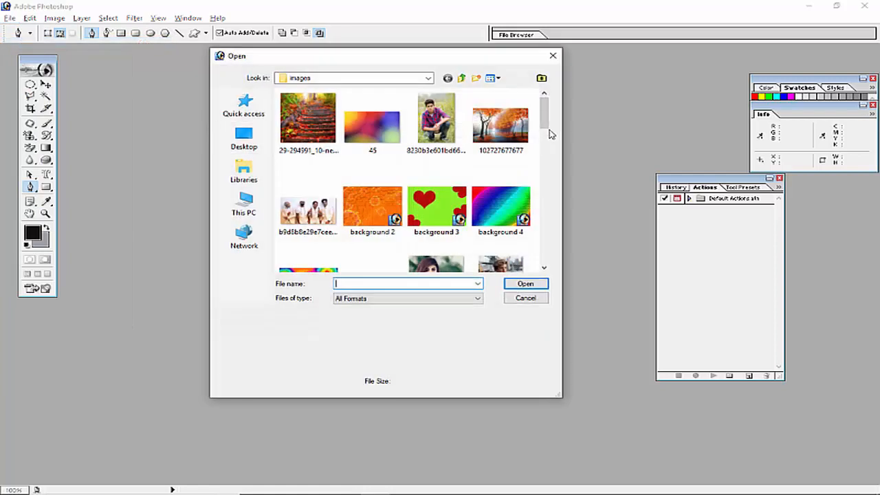
Open the main-qimg photo of the boy in sunglasses and arrange its window and the Layers palette side by side.
left_click_drag(544, 120, 543, 222)
double_click(500, 229)
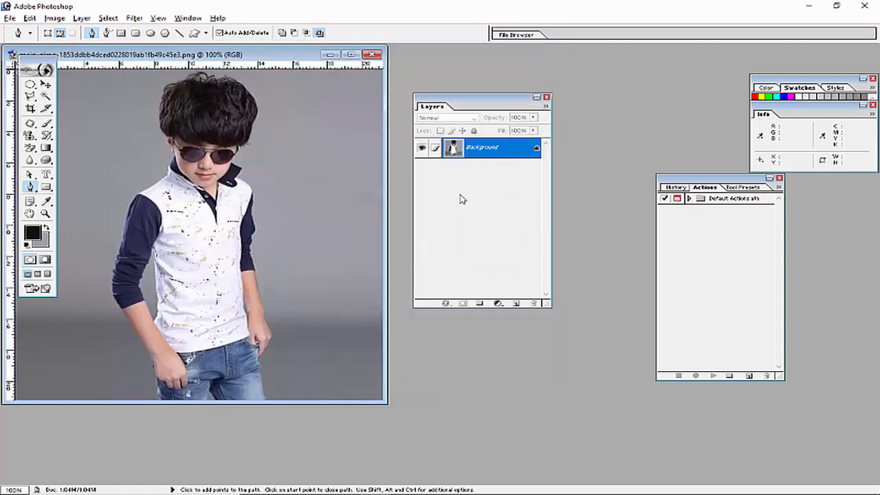
left_click_drag(223, 55, 295, 57)
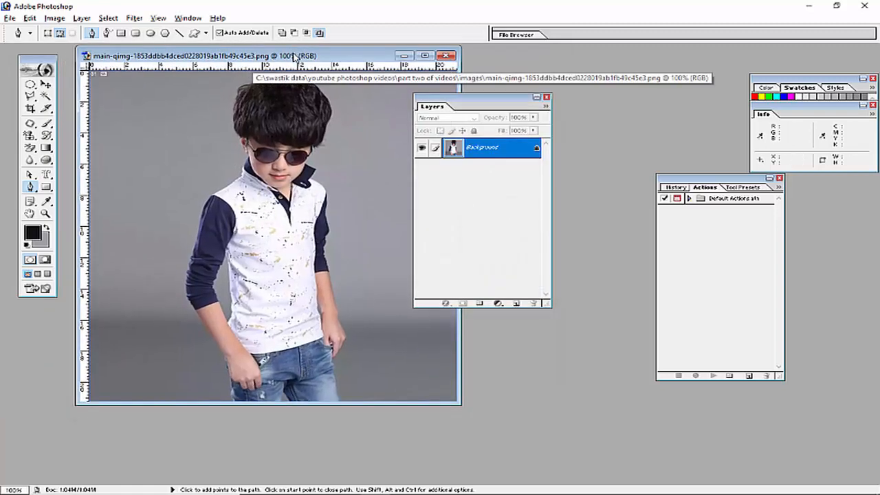
left_click_drag(473, 103, 539, 109)
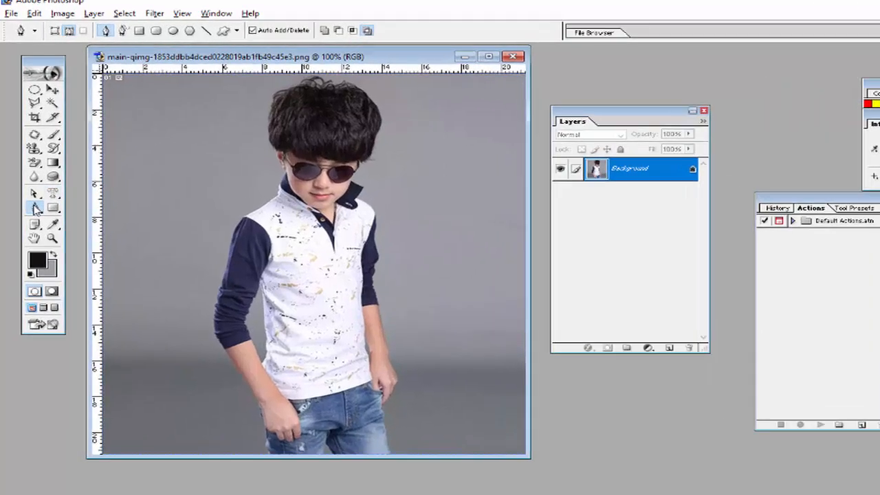
Start a Pen tool path at the boy's sunglasses, going up through his hair and out over the grey background.
right_click(31, 187)
left_click(64, 189)
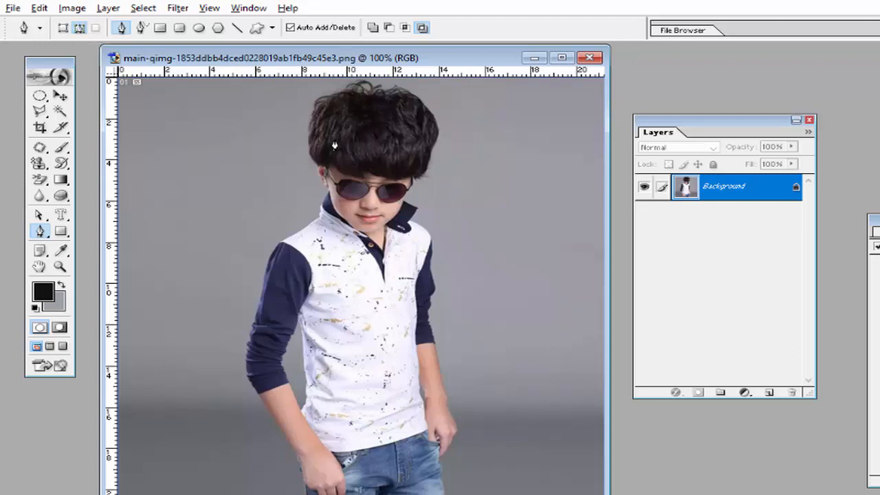
left_click(396, 175)
left_click(383, 174)
left_click(379, 163)
left_click(370, 152)
left_click(390, 140)
left_click(394, 130)
left_click(409, 92)
left_click(471, 91)
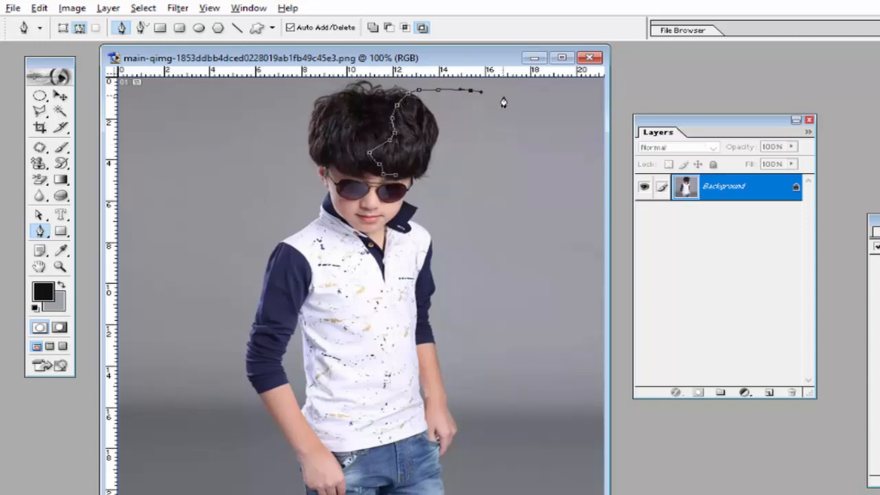
Extend the path in a wavy line down the grey background beside the boy, level with his hanging hand.
left_click(504, 97)
left_click(527, 106)
left_click(536, 125)
left_click(552, 165)
left_click(554, 186)
left_click(551, 208)
left_click(543, 223)
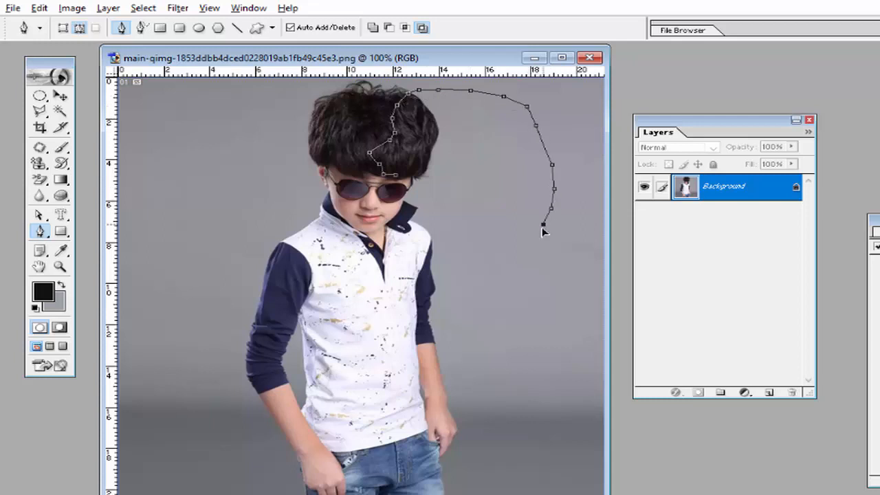
left_click(533, 246)
left_click(522, 251)
left_click(521, 268)
left_click(529, 284)
left_click(533, 294)
left_click(532, 319)
left_click(515, 335)
left_click(509, 369)
left_click(511, 395)
left_click(531, 427)
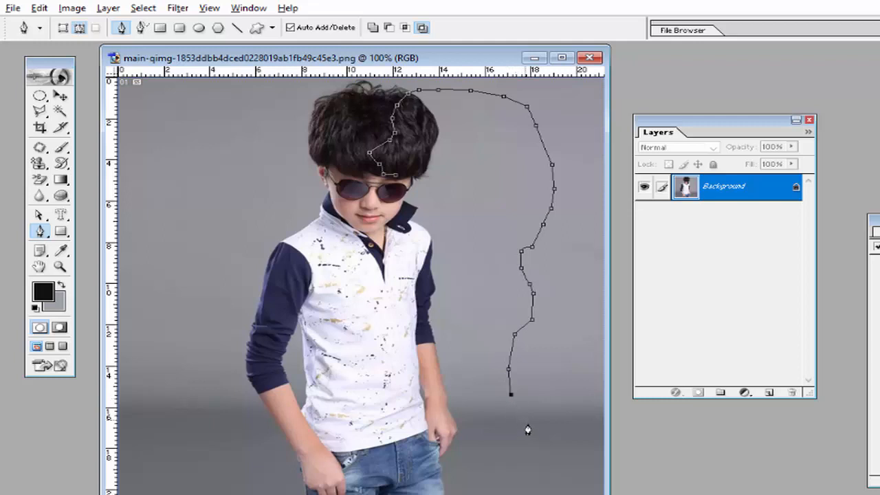
Curve the path back below the boy's hand and onto his jeans near the lower edge of the photo.
left_click(537, 457)
left_click(508, 472)
left_click(480, 479)
left_click(460, 487)
left_click(453, 489)
left_click(439, 490)
left_click(424, 477)
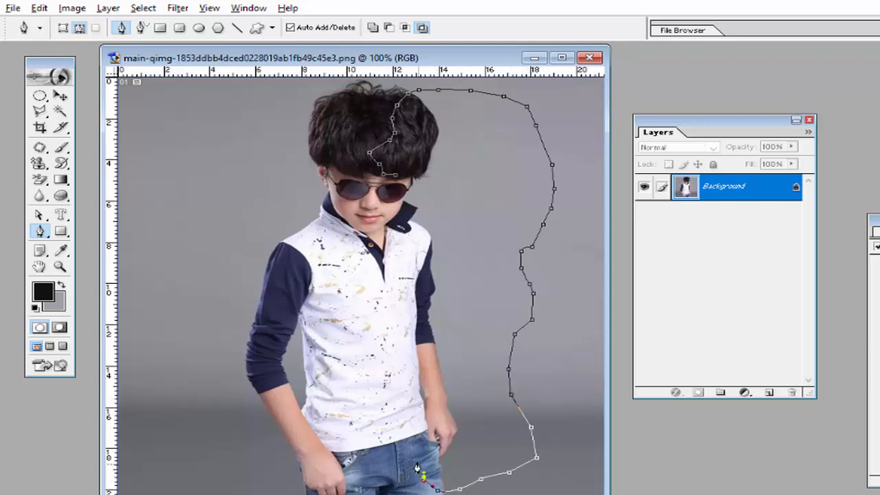
Run the path irregularly up through the jeans, shirt, collar and face, closing it at its starting point by the sunglasses.
left_click(414, 441)
left_click(412, 421)
left_click(411, 406)
left_click(410, 388)
left_click(389, 370)
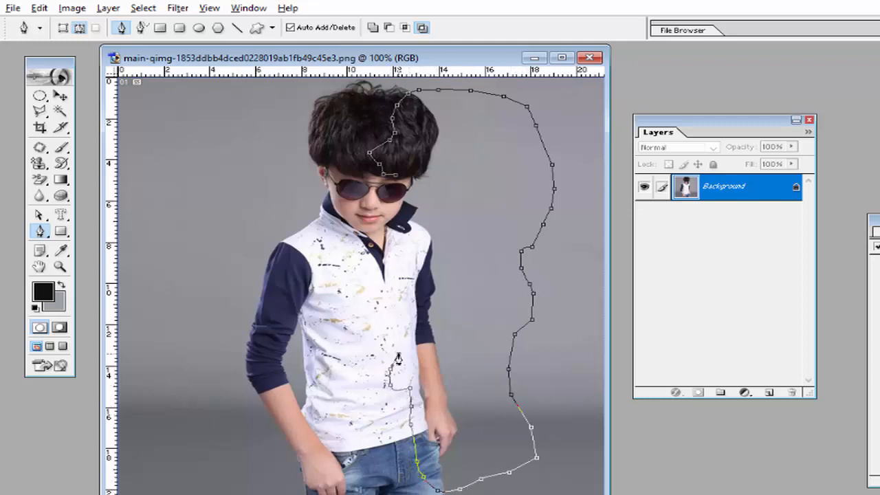
left_click(397, 354)
left_click(403, 343)
left_click(374, 329)
left_click(387, 306)
left_click(392, 295)
left_click(380, 279)
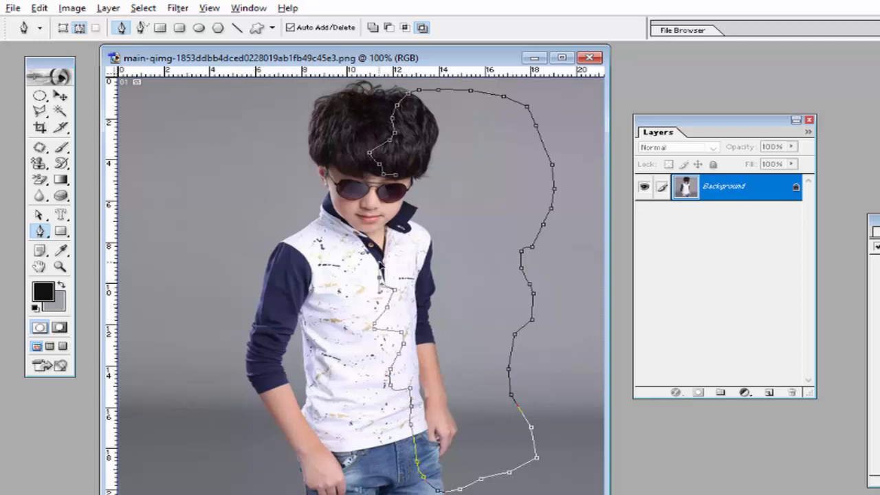
left_click(385, 232)
left_click(379, 223)
left_click(383, 214)
left_click(381, 206)
left_click(387, 200)
left_click(392, 196)
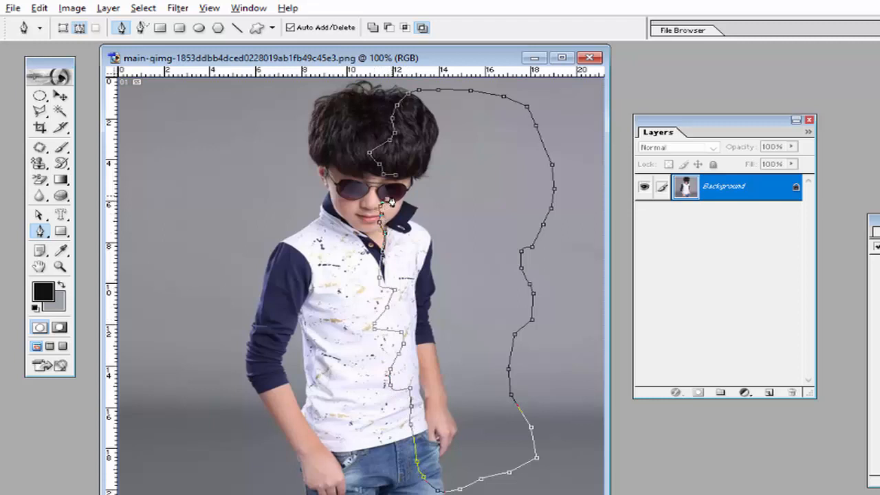
left_click(404, 187)
left_click(398, 180)
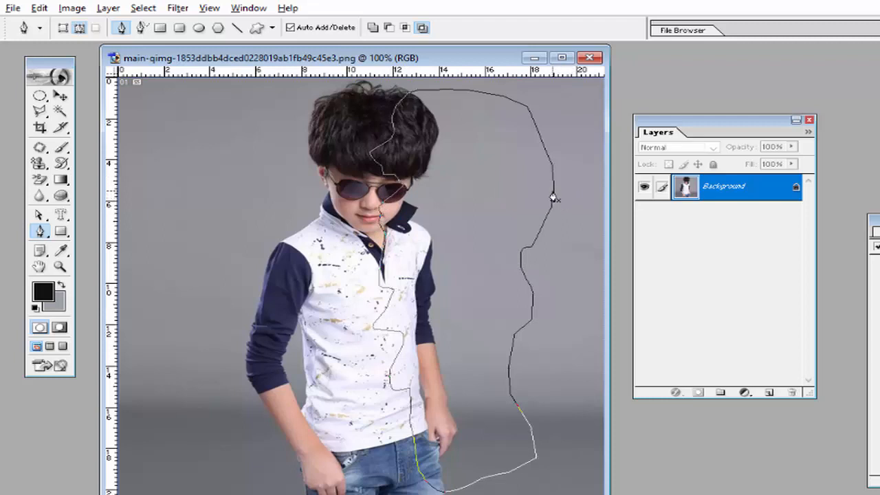
Convert the closed path into a new selection with a feather radius of 3 pixels and anti-aliasing.
right_click(471, 165)
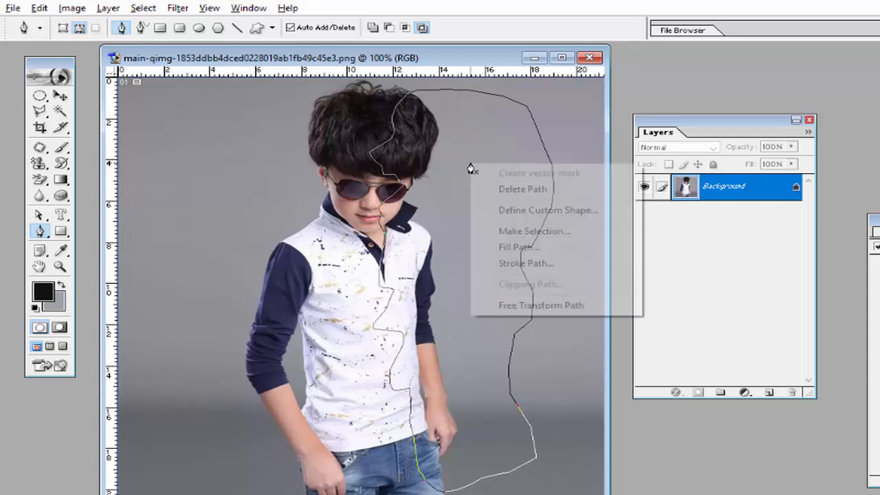
left_click(510, 232)
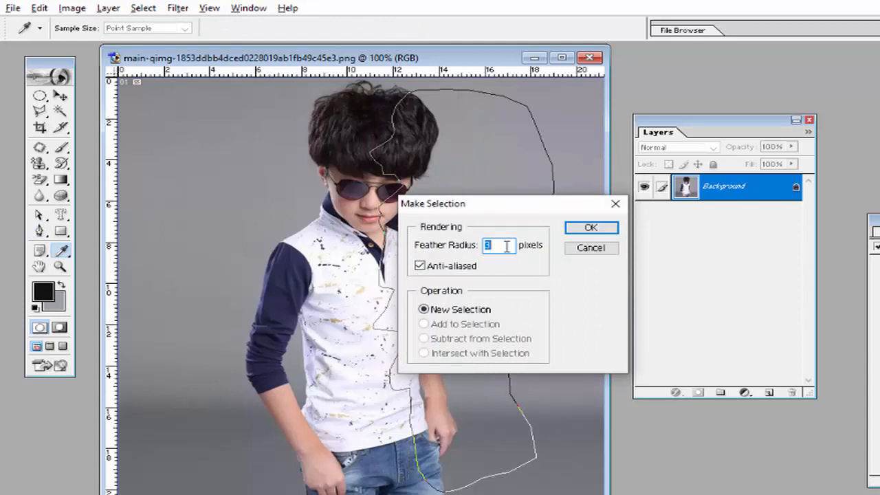
type("3")
left_click(595, 228)
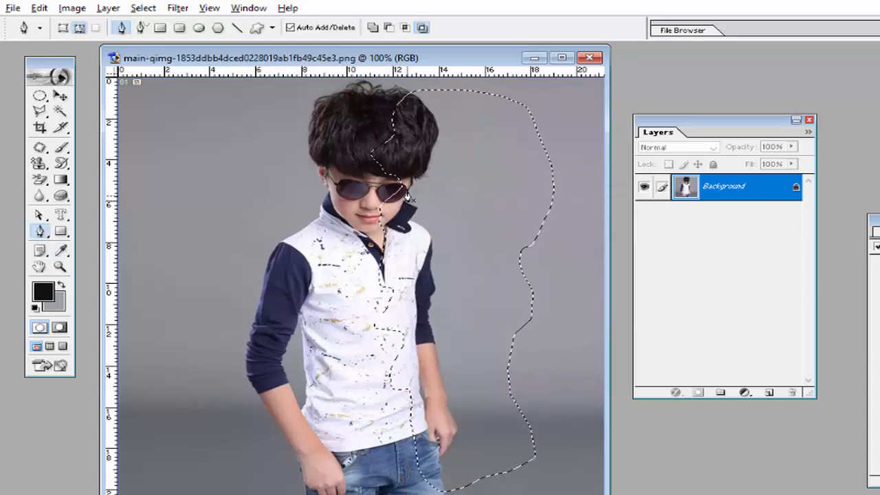
Copy the selected area onto a new layer and make that layer active above the Background.
left_click(108, 8)
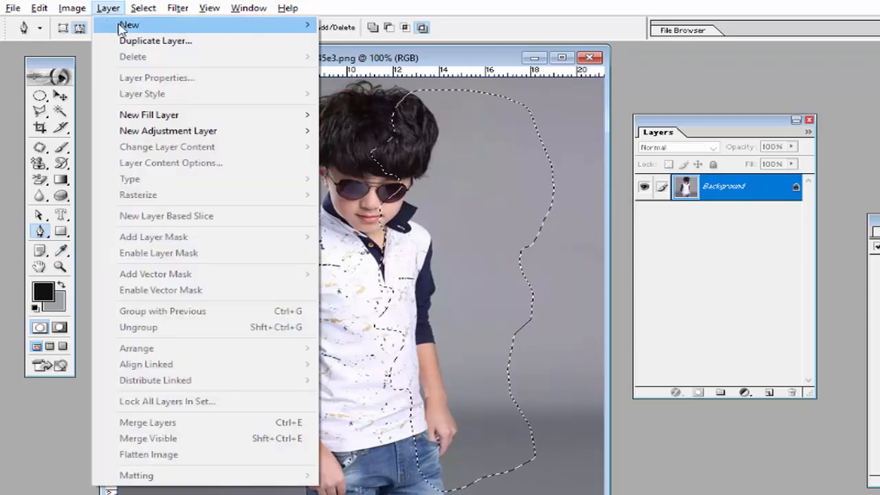
mouse_move(123, 27)
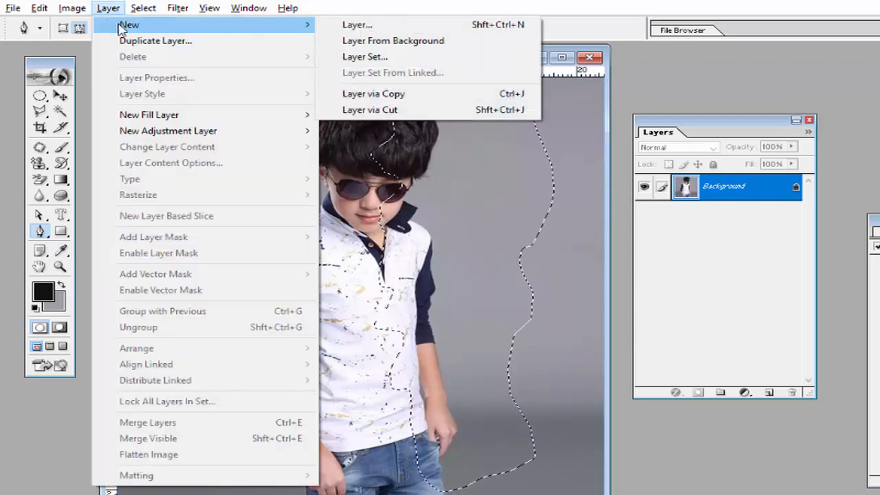
left_click(401, 98)
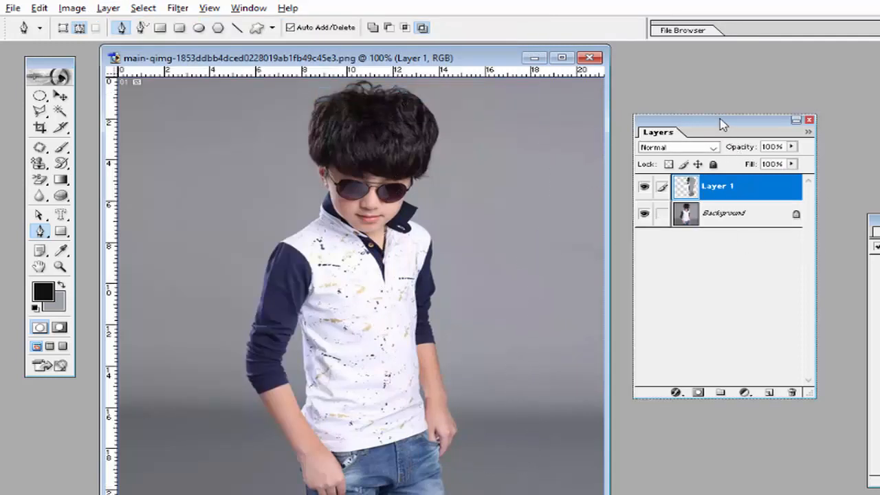
left_click_drag(722, 124, 618, 122)
left_click(632, 213)
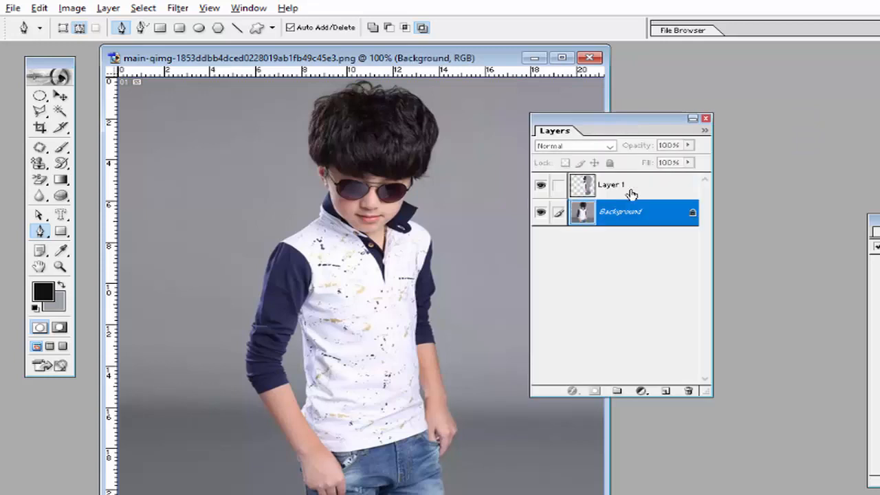
left_click(631, 190)
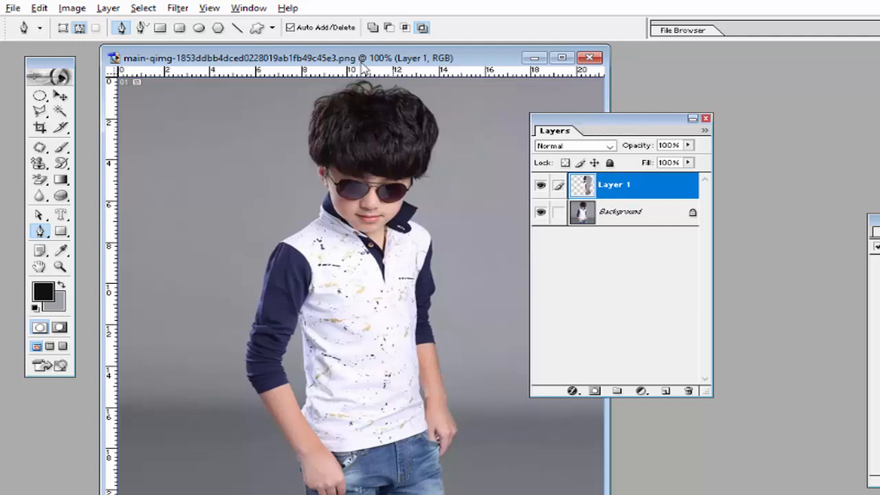
Apply the Pointillize filter to Layer 1 with a cell size of 9.
left_click(180, 10)
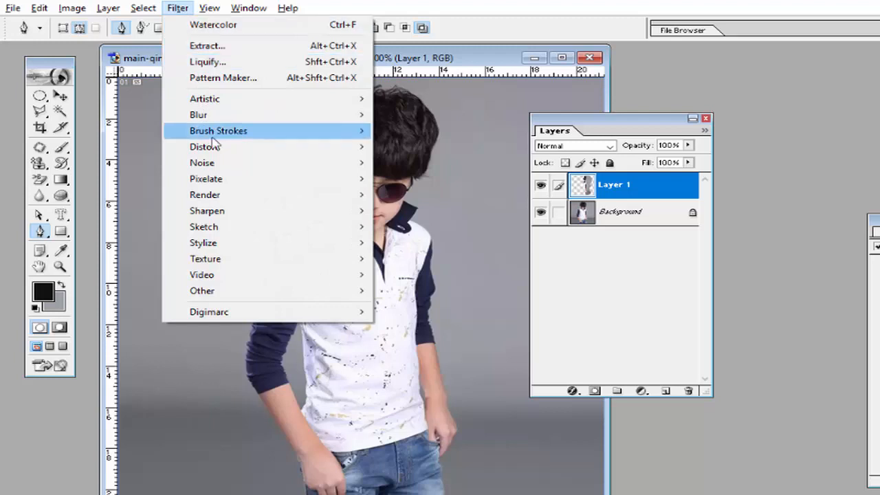
mouse_move(216, 180)
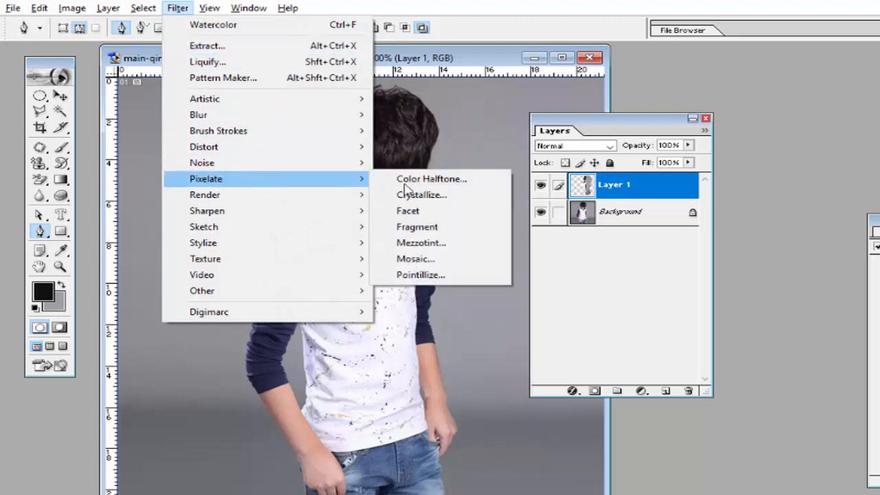
left_click(416, 274)
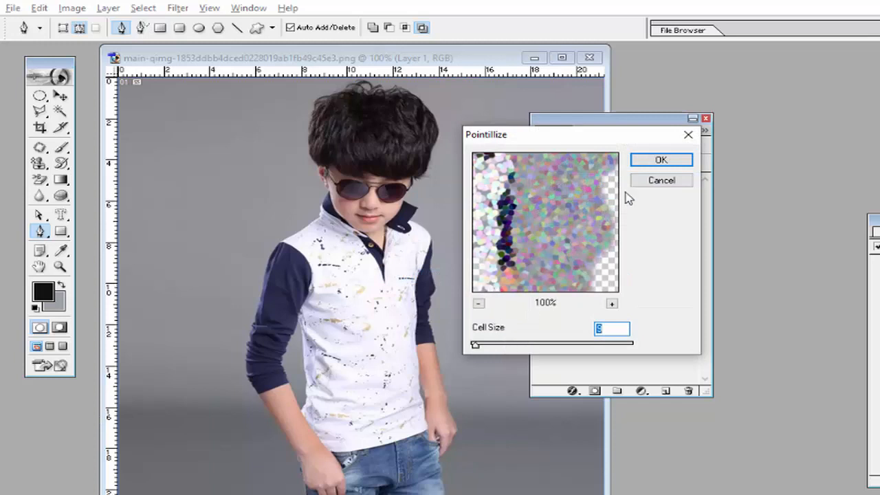
left_click(660, 158)
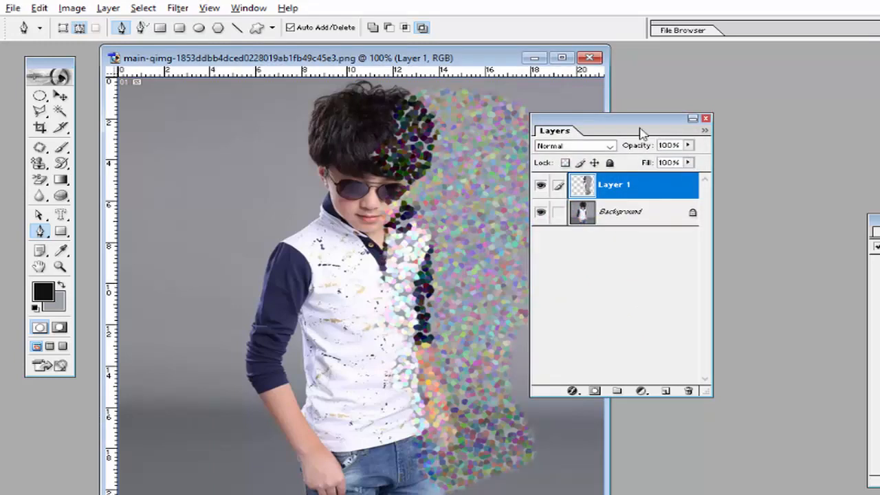
left_click_drag(632, 128, 658, 121)
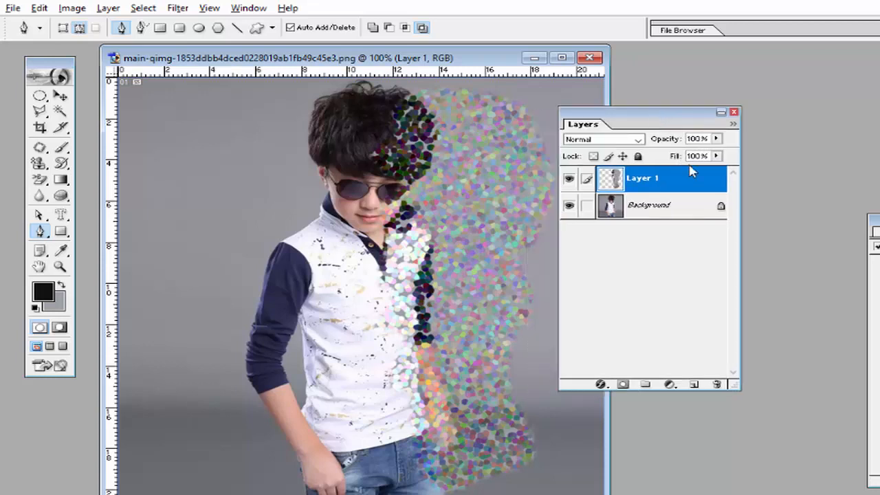
Apply the Watercolor filter to Layer 1 with Brush Detail 2, Shadow Intensity 1 and a lower Texture value.
left_click(176, 8)
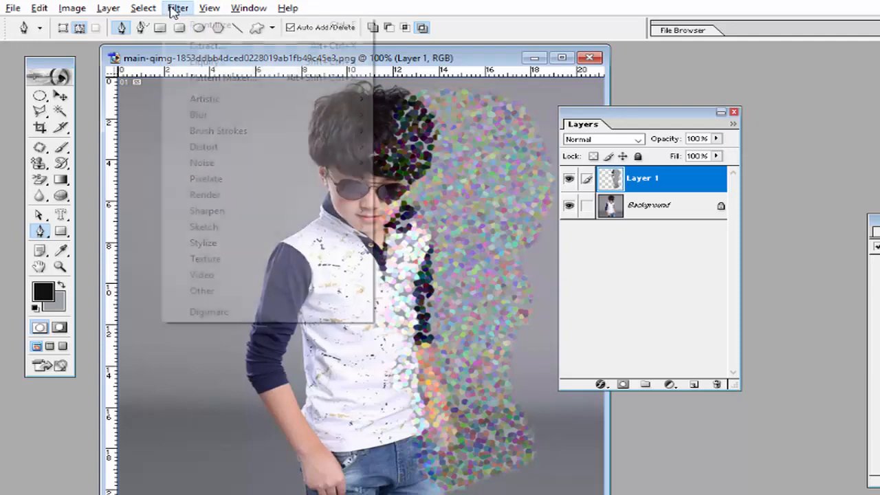
mouse_move(208, 105)
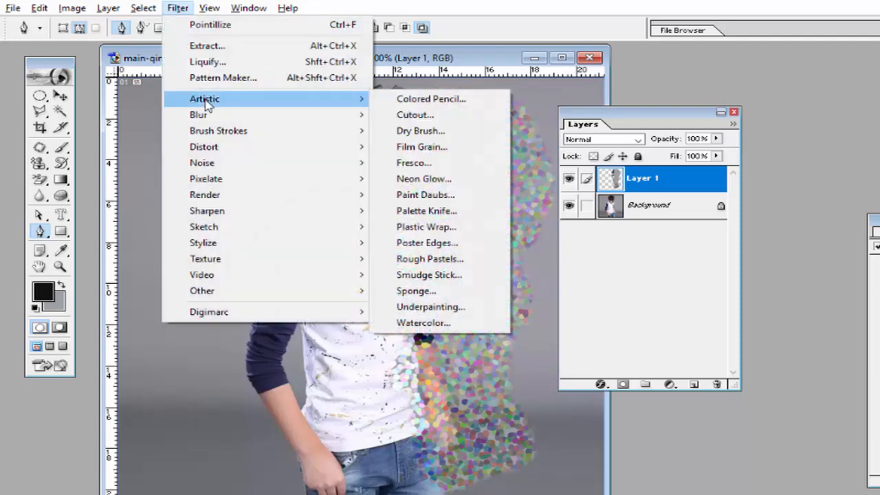
left_click(425, 324)
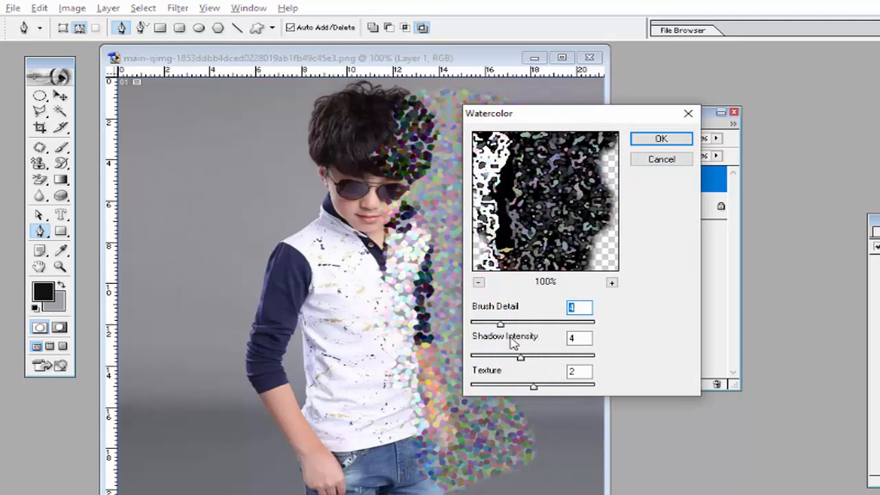
left_click_drag(517, 361, 491, 363)
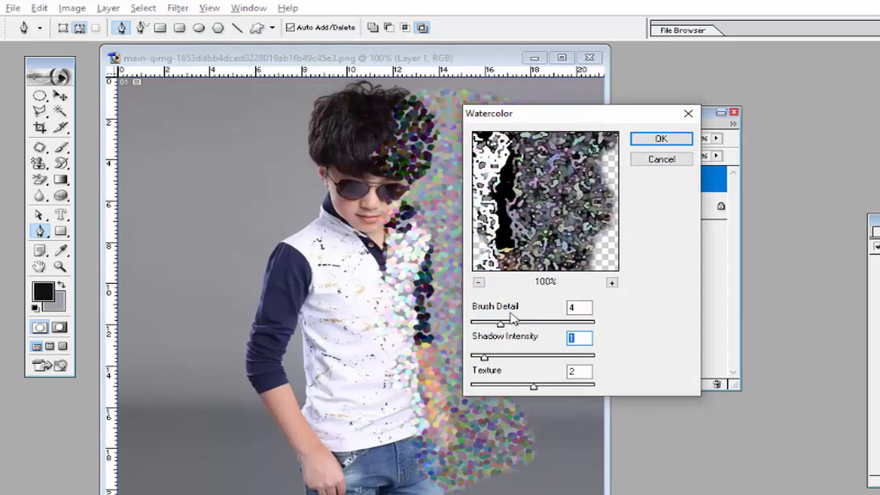
mouse_move(500, 322)
left_mouse_down()
mouse_move(485, 326)
mouse_move(502, 332)
mouse_move(485, 323)
mouse_move(501, 324)
left_mouse_up()
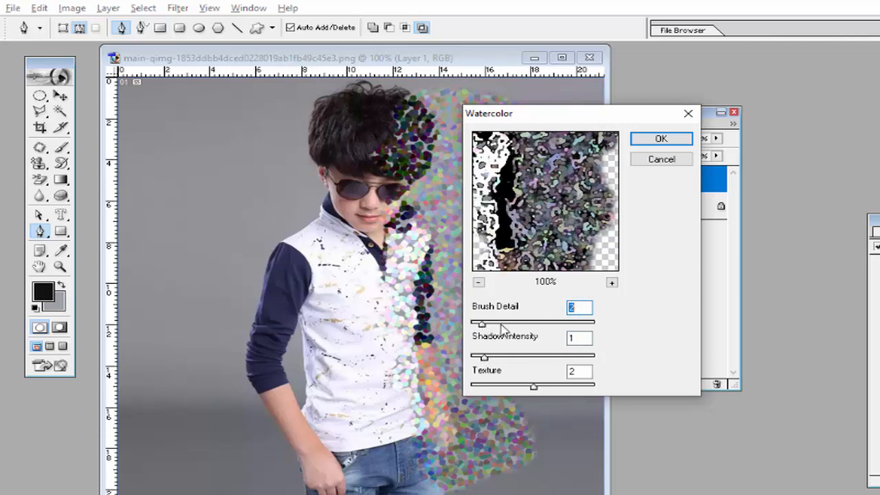
left_click(521, 387)
left_click(661, 140)
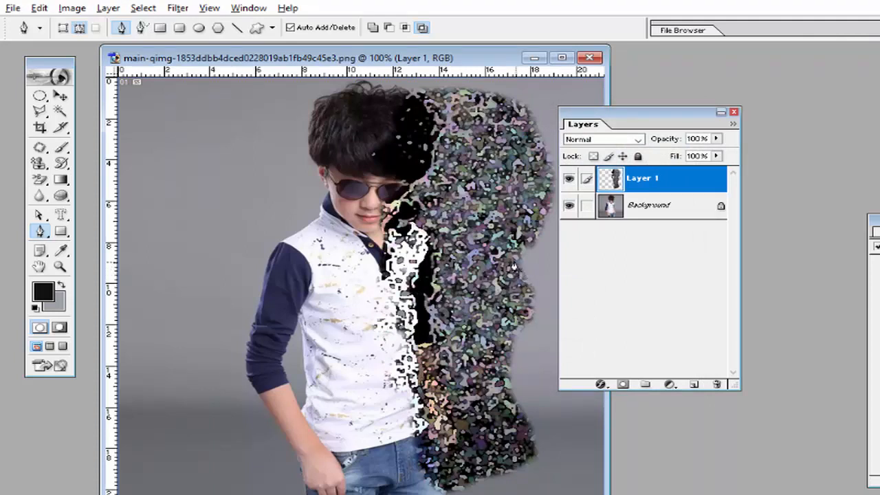
Shift the filtered Layer 1 slightly sideways so it overlaps more of the boy's face and shirt.
left_click(66, 99)
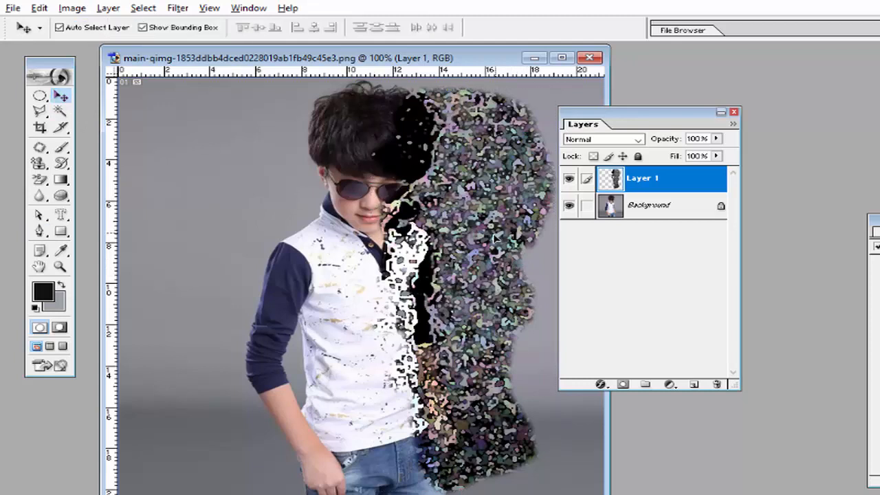
left_click_drag(494, 238, 485, 238)
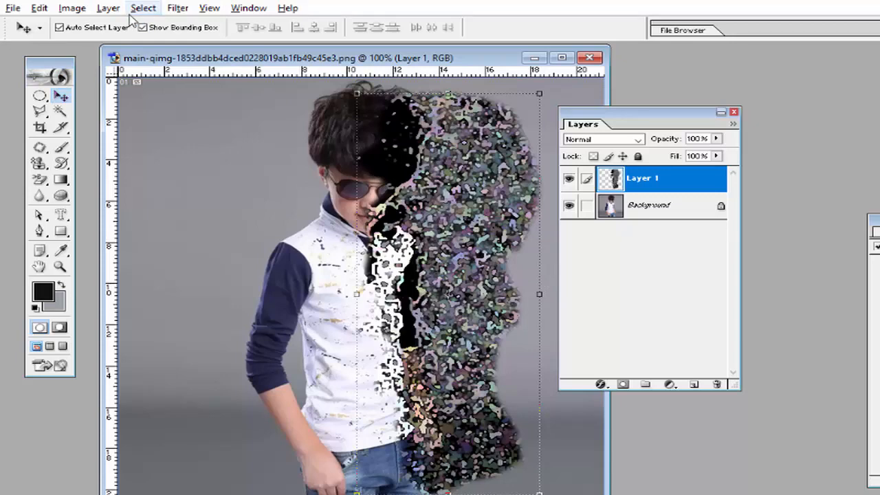
Add a gradient fill layer above Layer 1 using the Transparent Rainbow preset with the Reflected style.
left_click(108, 7)
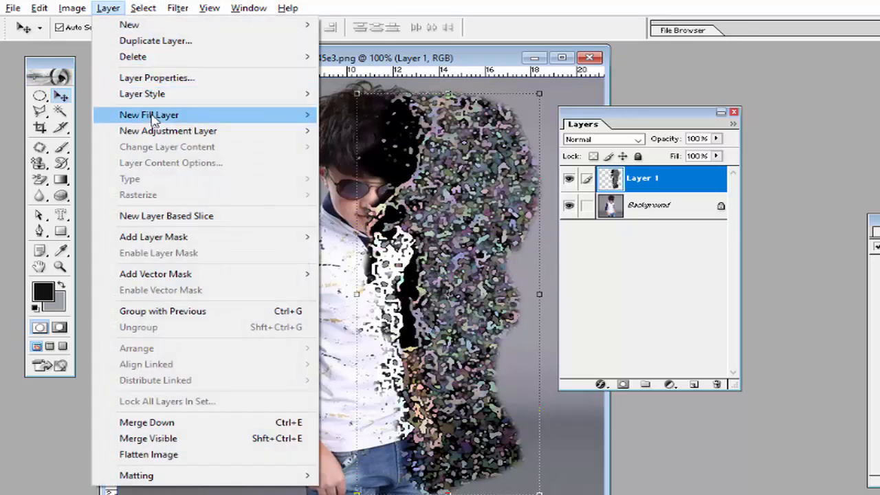
mouse_move(154, 121)
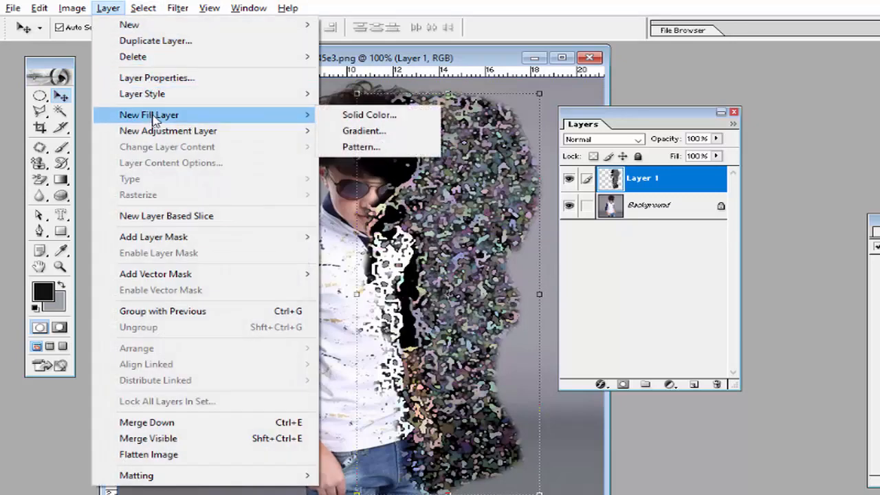
left_click(362, 131)
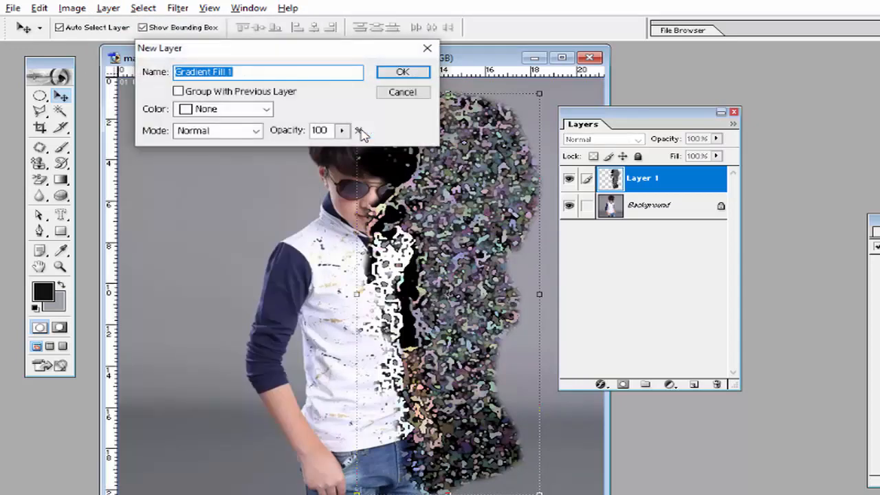
left_click(387, 76)
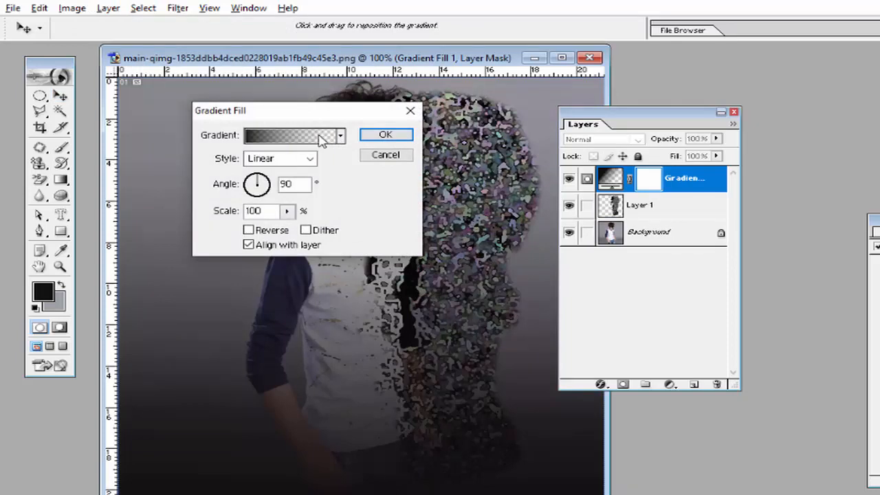
left_click(322, 137)
left_click(576, 212)
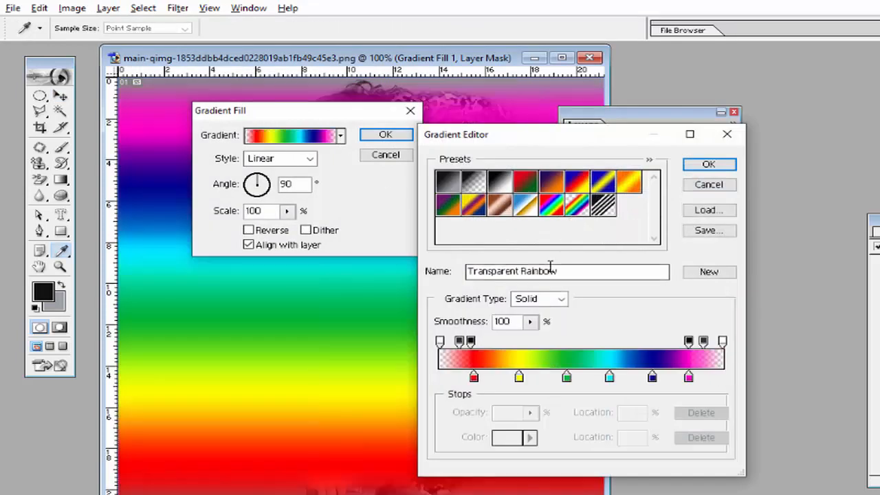
left_click(708, 165)
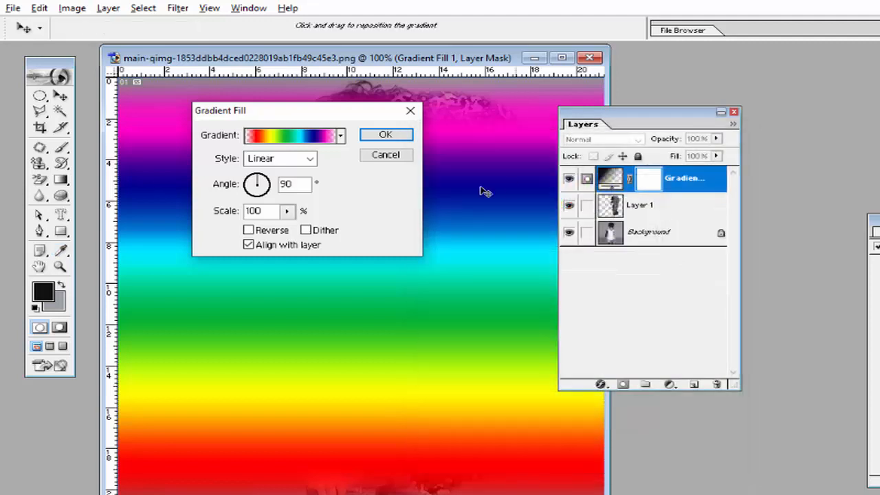
left_click(268, 159)
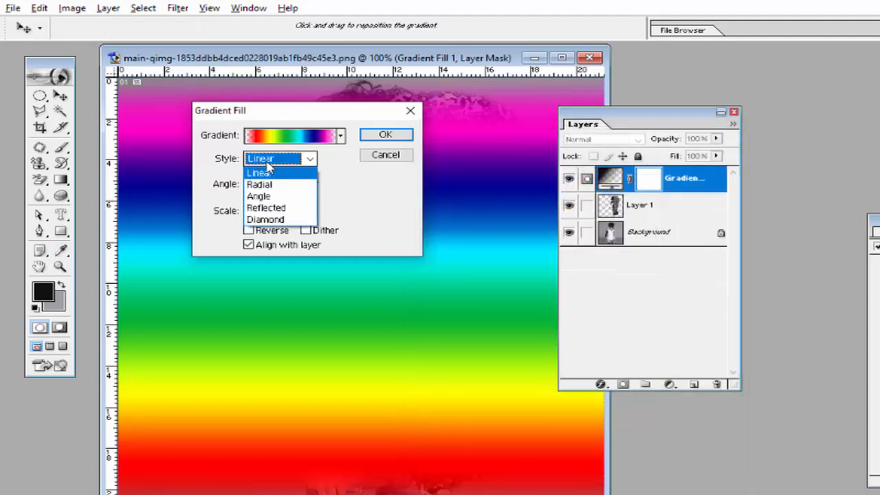
left_click(282, 207)
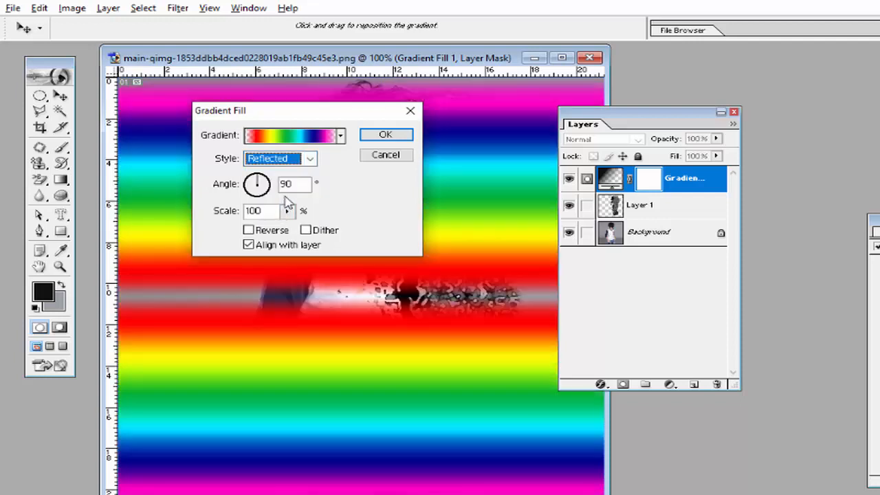
Try gradient angles of 180, 90 and 270 degrees on the reflected rainbow fill.
left_click_drag(296, 186, 274, 184)
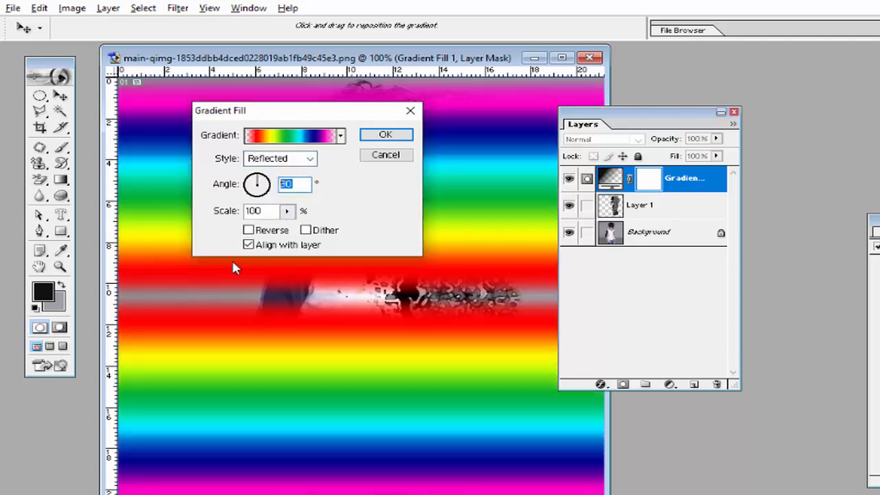
type("180")
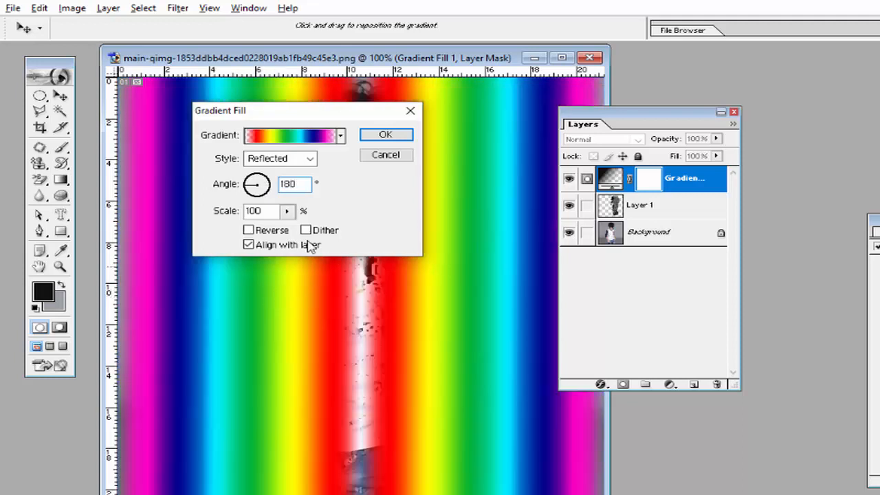
left_click_drag(298, 185, 259, 185)
type("90")
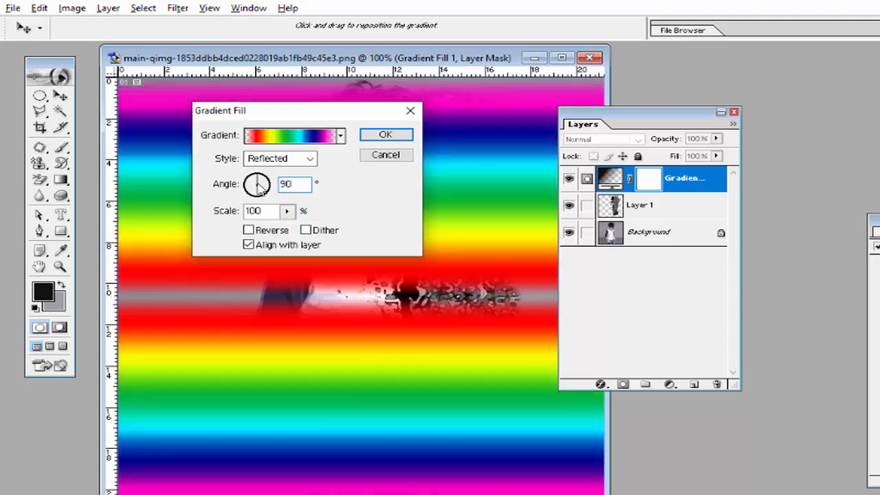
left_click_drag(292, 184, 234, 180)
type("270")
Set the rainbow gradient's angle to 45 degrees and apply the gradient fill.
left_click_drag(284, 189, 256, 189)
type("45")
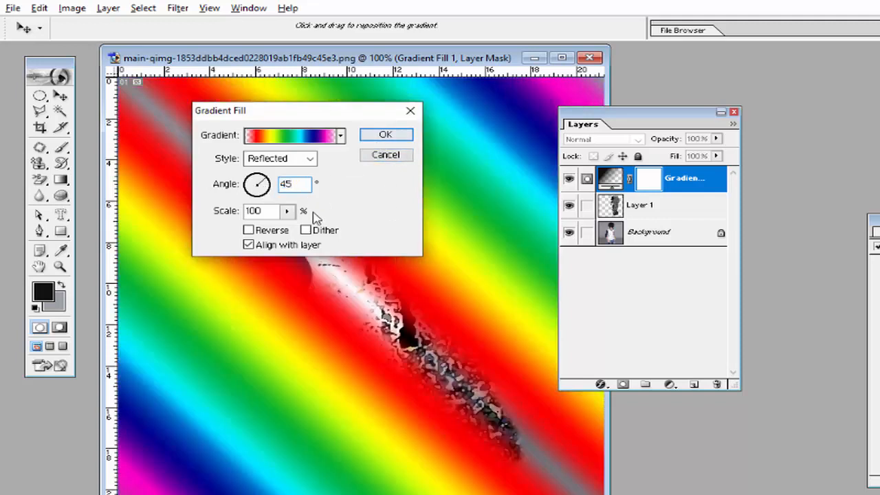
left_click_drag(286, 211, 282, 232)
left_click(385, 135)
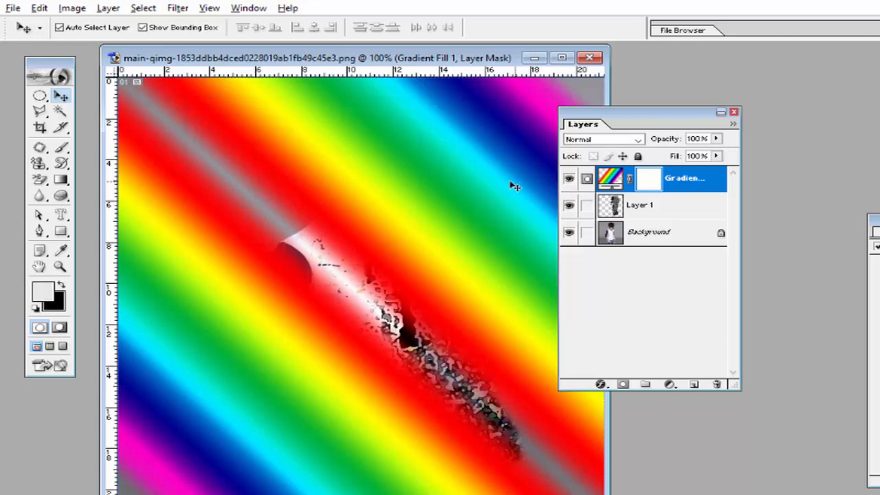
Group the gradient fill layer with Layer 1 so the rainbow is clipped to the filtered shape.
left_click(627, 206)
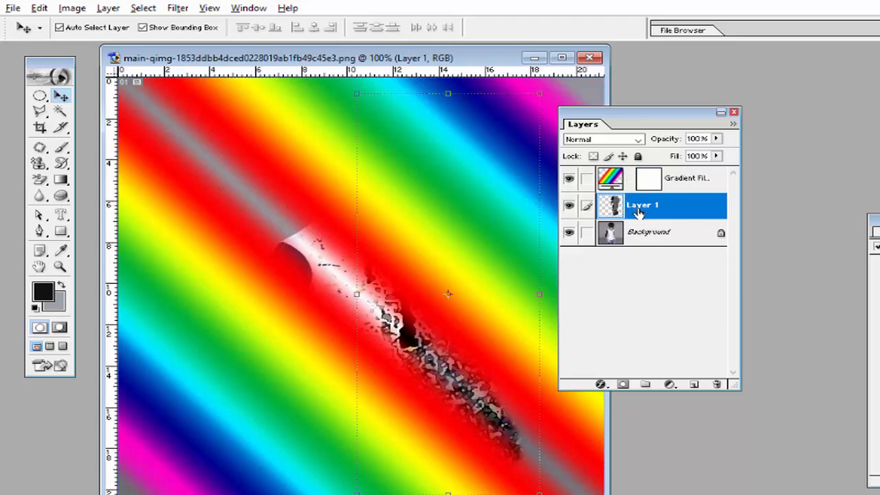
left_click(640, 186)
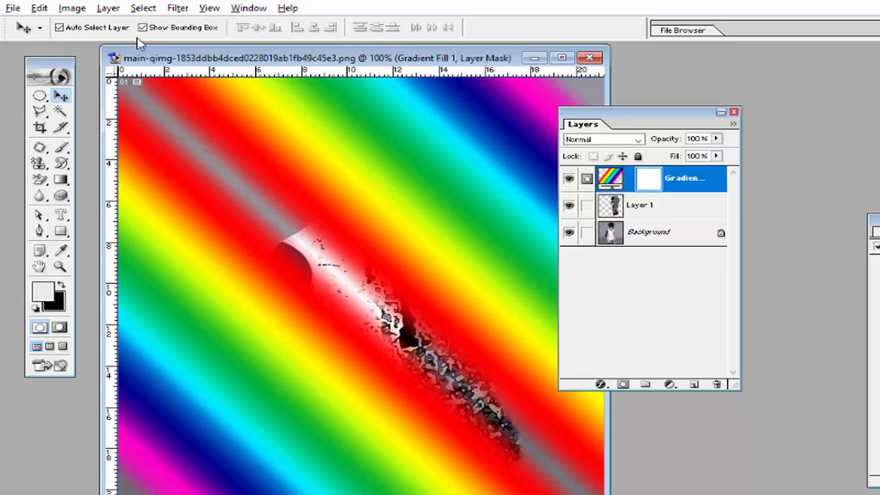
left_click(108, 7)
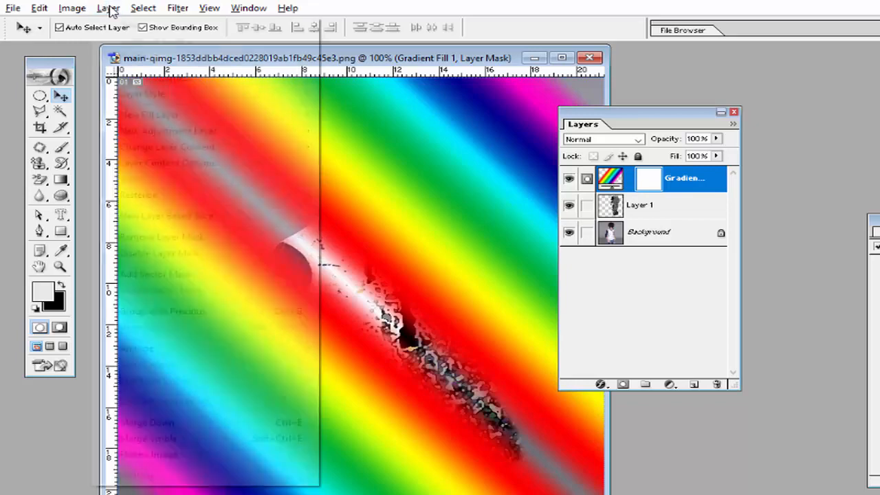
left_click(201, 313)
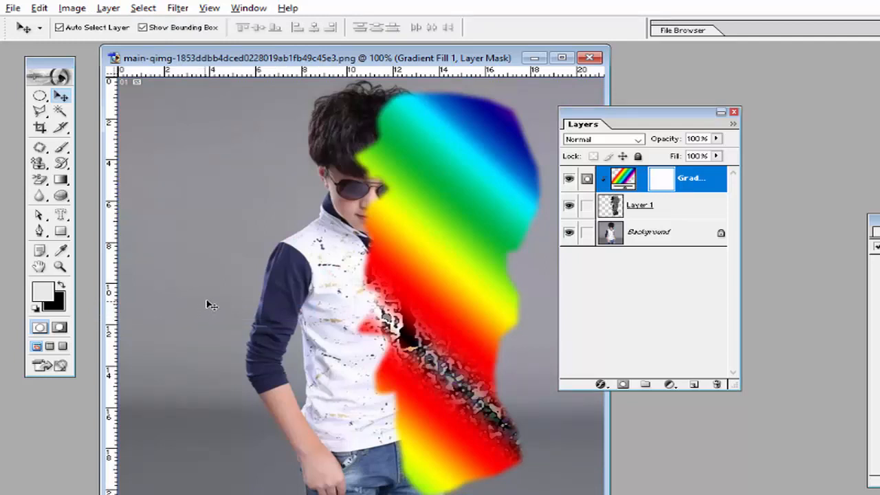
Compare the Overlay and Soft Light blend modes on the gradient fill layer and keep Overlay.
left_click(597, 140)
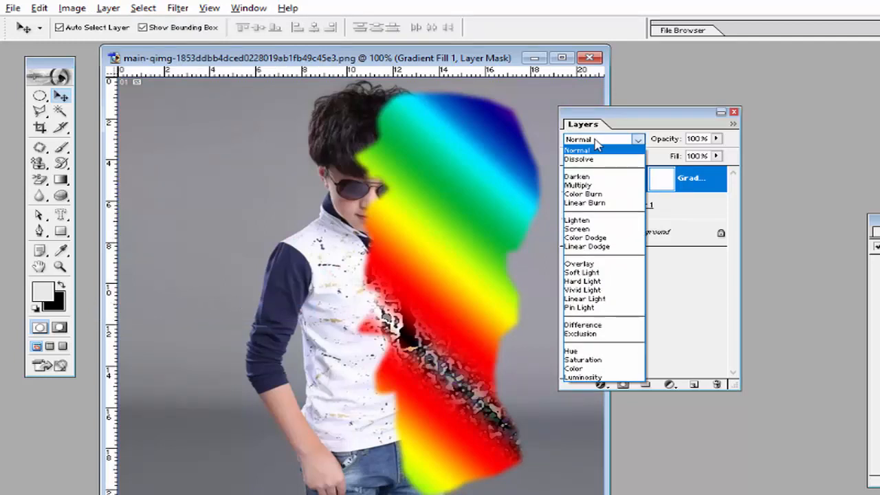
left_click(579, 263)
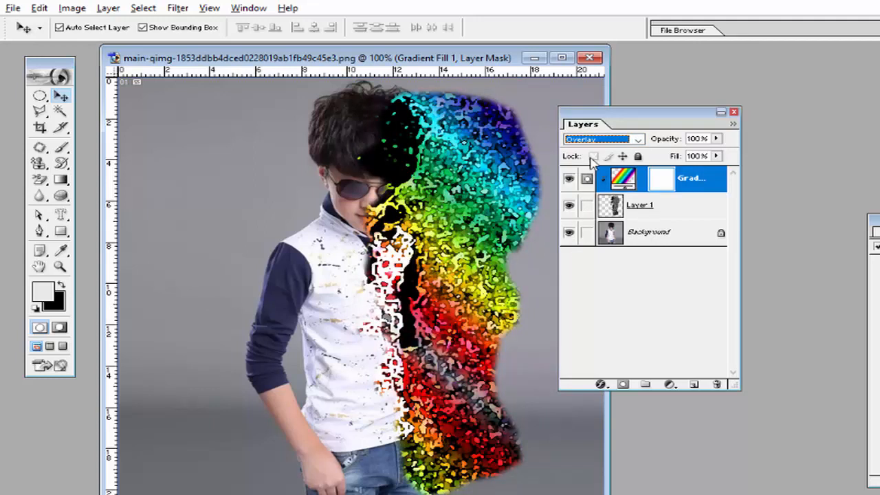
left_click(596, 140)
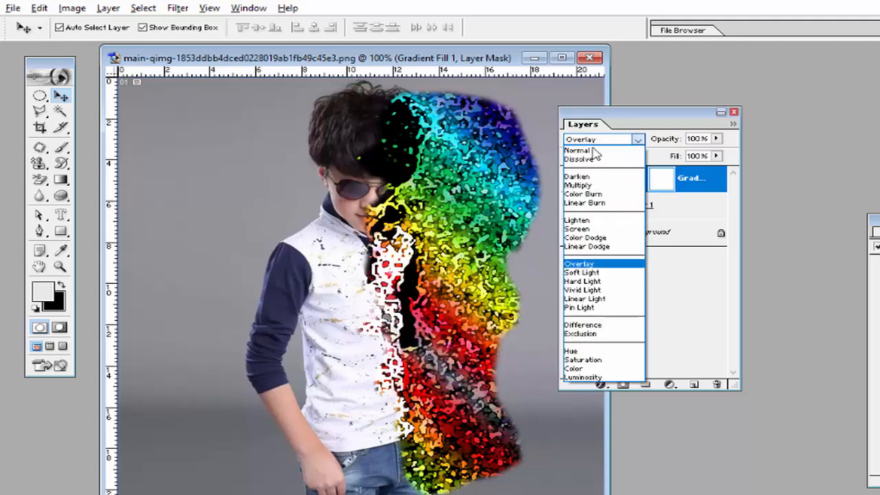
left_click(584, 272)
left_click(600, 140)
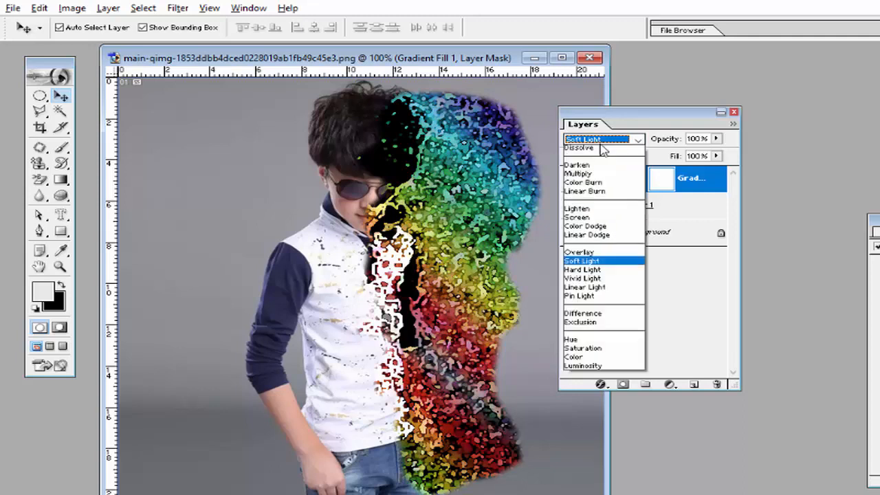
left_click(611, 258)
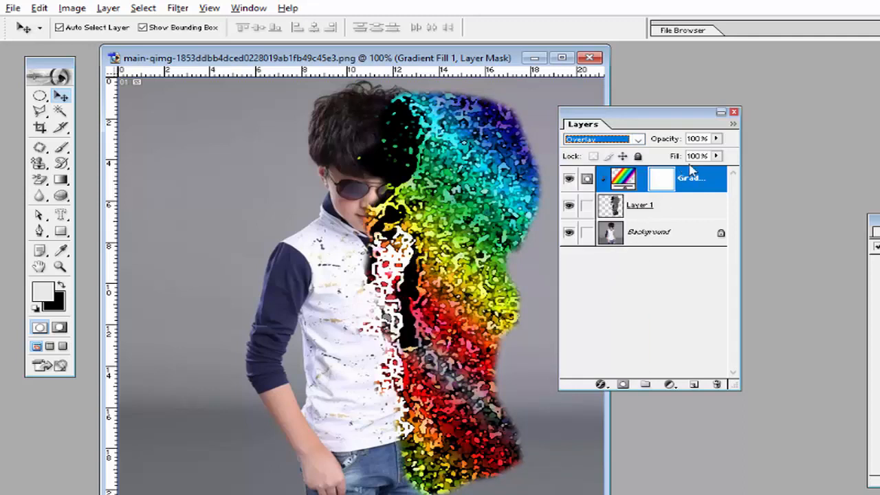
Lower the gradient fill layer's opacity to 59%.
left_click(716, 138)
left_click_drag(716, 150, 686, 157)
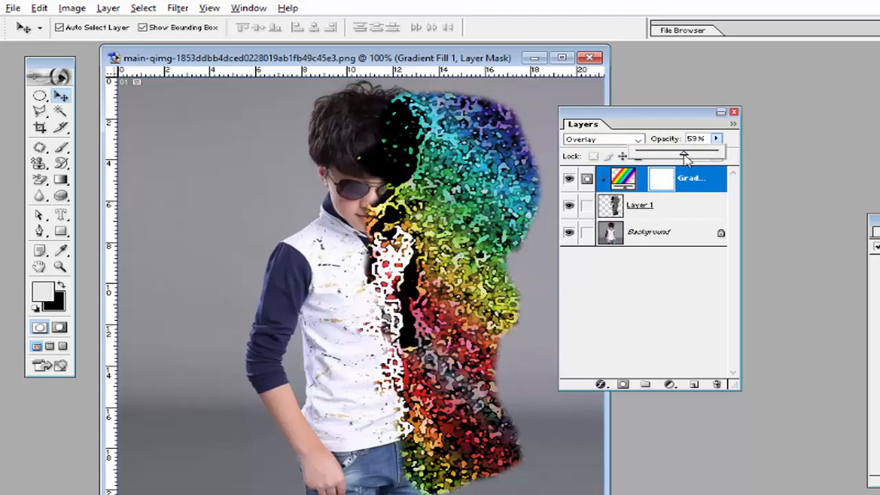
left_click(707, 289)
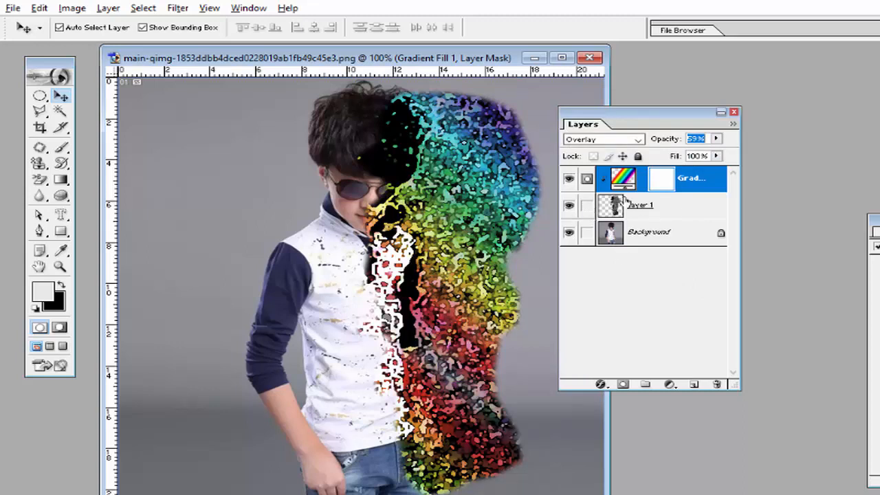
Merge all visible layers into the Background and move the layer list clear of the image.
left_click(106, 8)
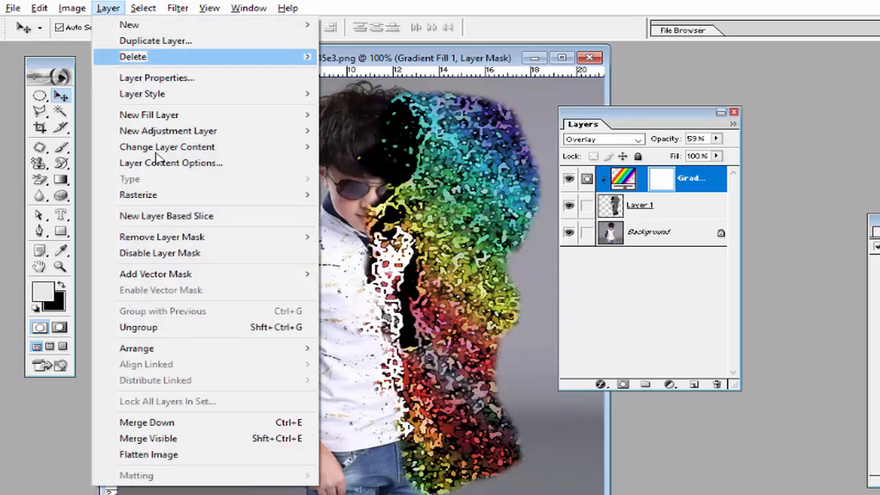
left_click(161, 441)
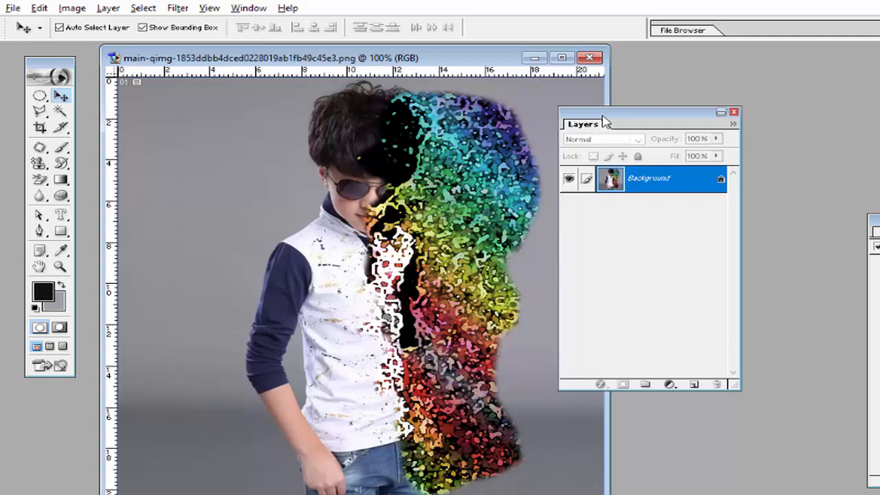
left_click_drag(603, 122, 698, 126)
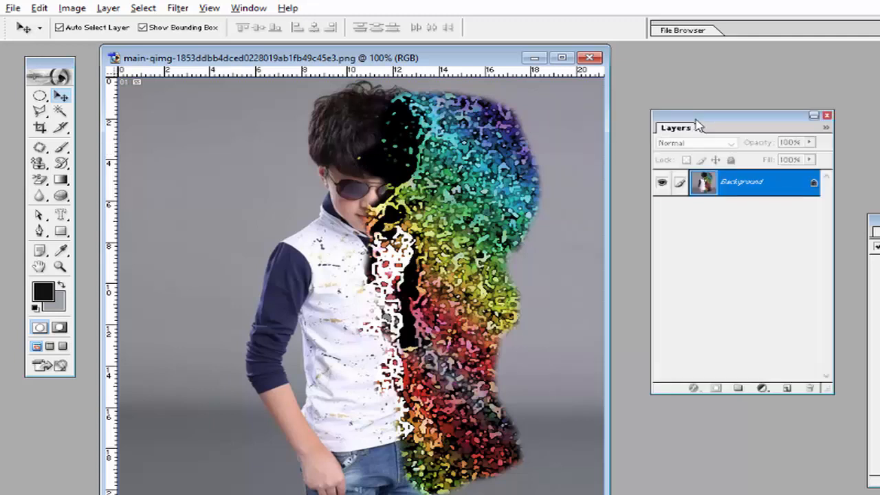